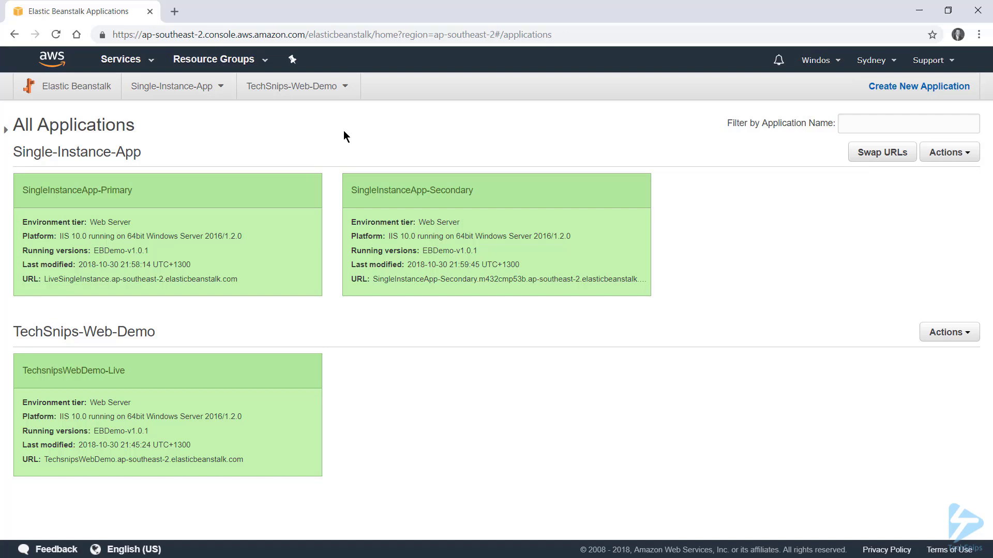
- View the live website of the SingleInstanceApp-Primary environment in Single-Instance-App, then close the site
{"action": "left_click", "coordinate": [119, 159]}
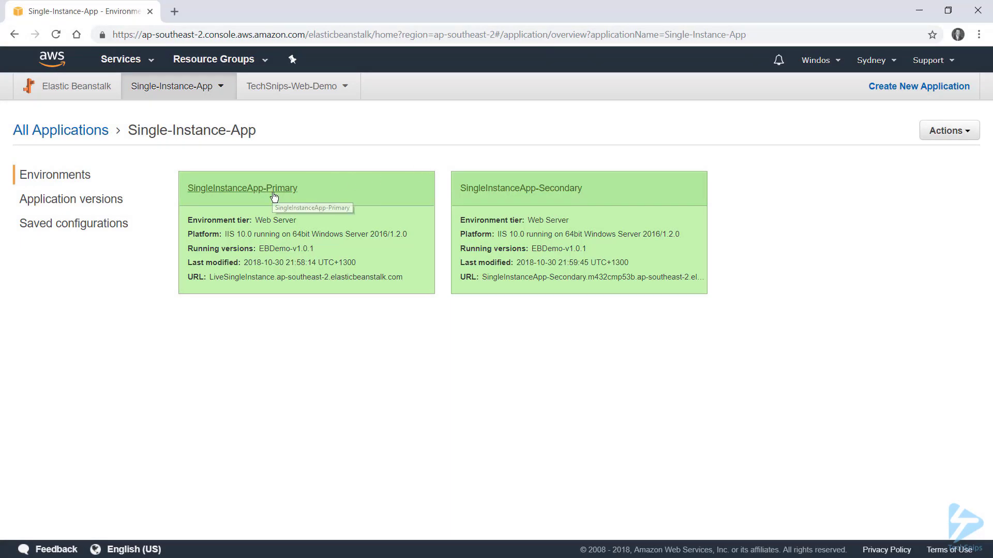
{"action": "left_click", "coordinate": [275, 189]}
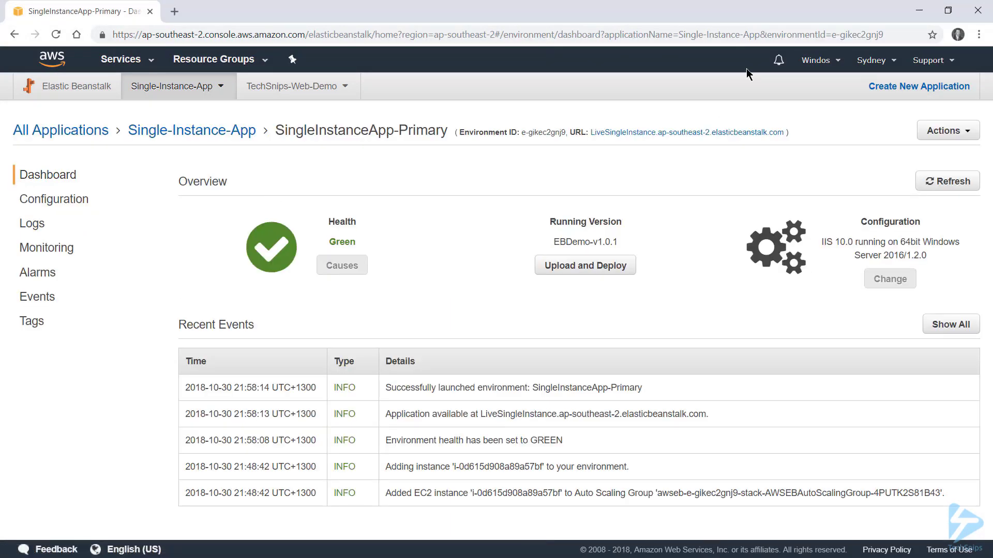
{"action": "left_click", "coordinate": [719, 136]}
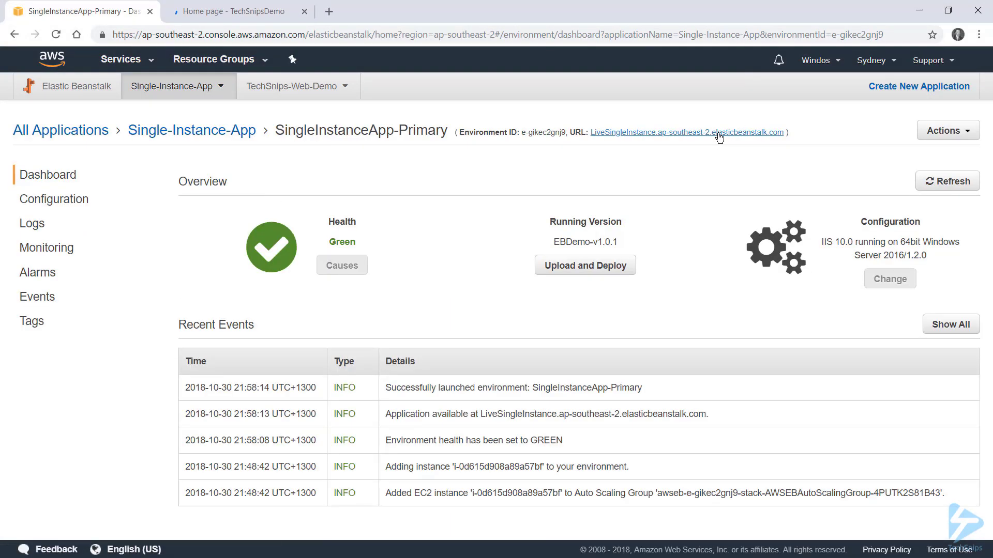
{"action": "left_click", "coordinate": [249, 12]}
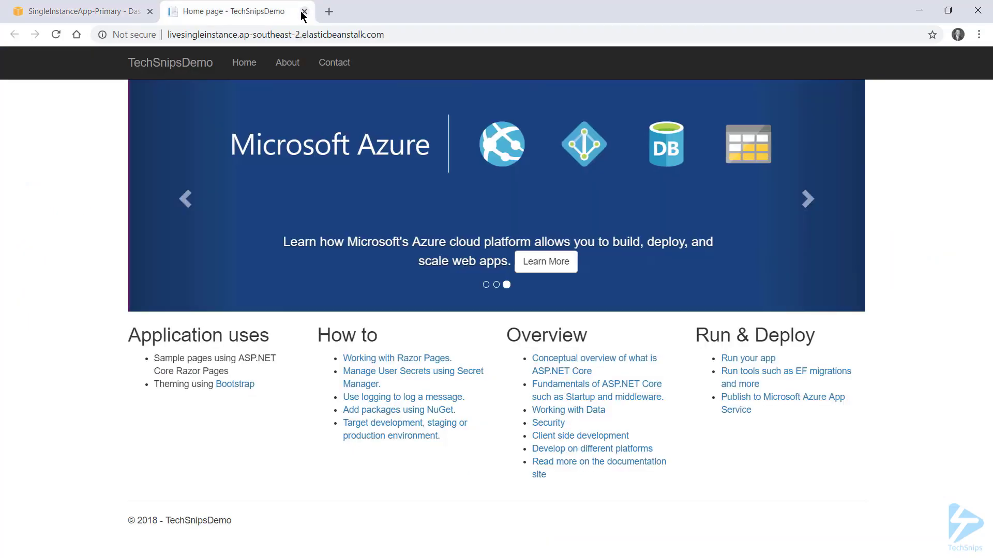
{"action": "left_click", "coordinate": [304, 12]}
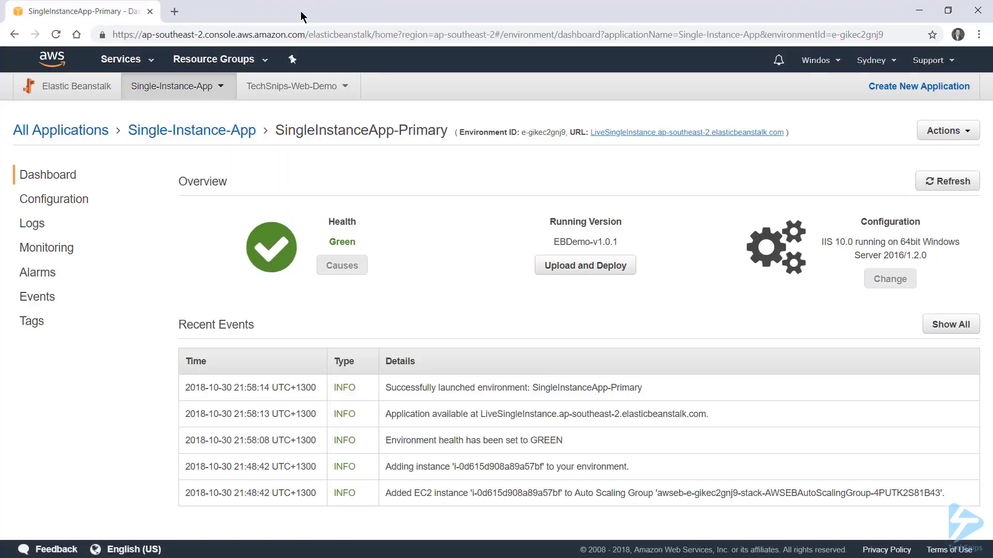
- Upload EBDemo-Single-v1.0.3.zip and deploy it to the SingleInstanceApp-Secondary environment with version label EBDemo-Single-v1.0.3
{"action": "left_click", "coordinate": [234, 135]}
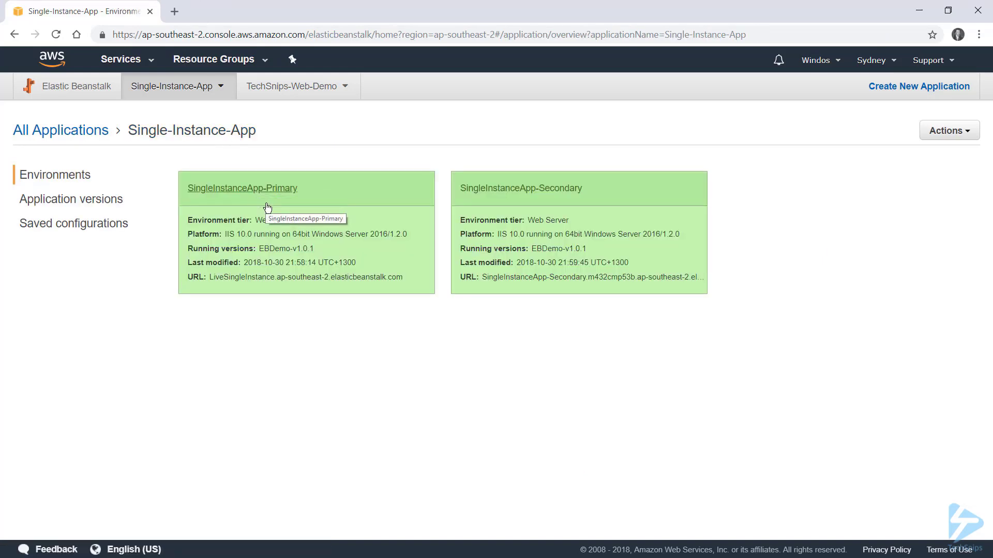
{"action": "left_click", "coordinate": [557, 197]}
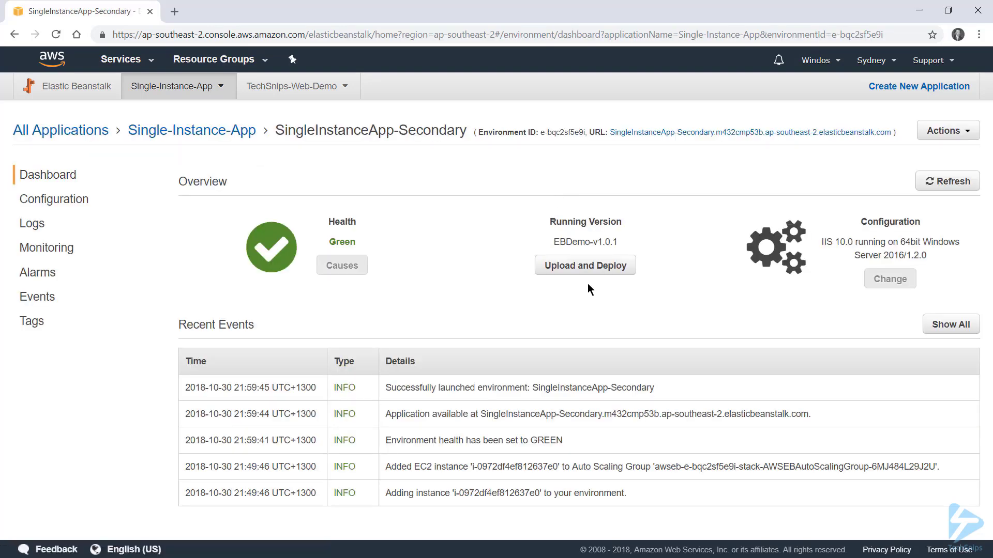
{"action": "left_click", "coordinate": [583, 267]}
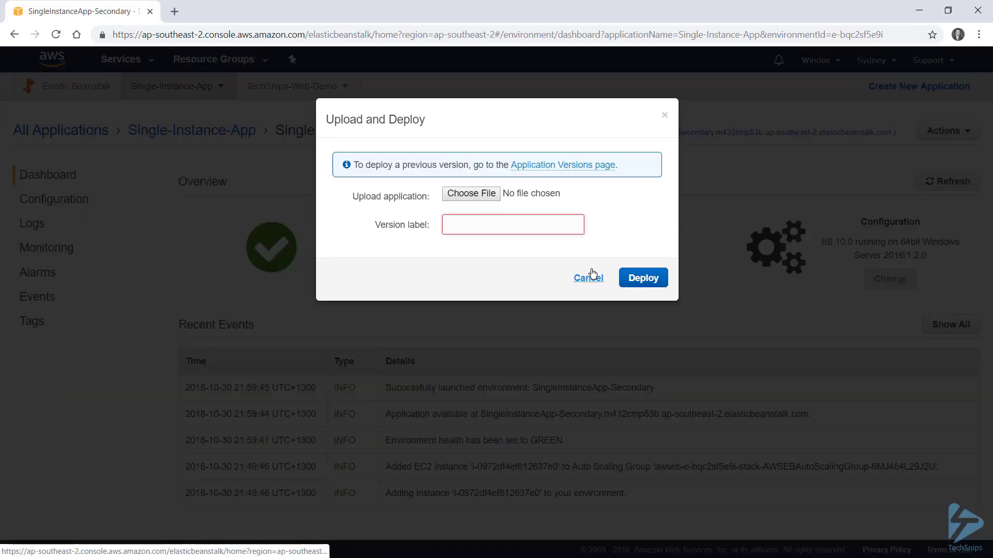
{"action": "left_click", "coordinate": [472, 195]}
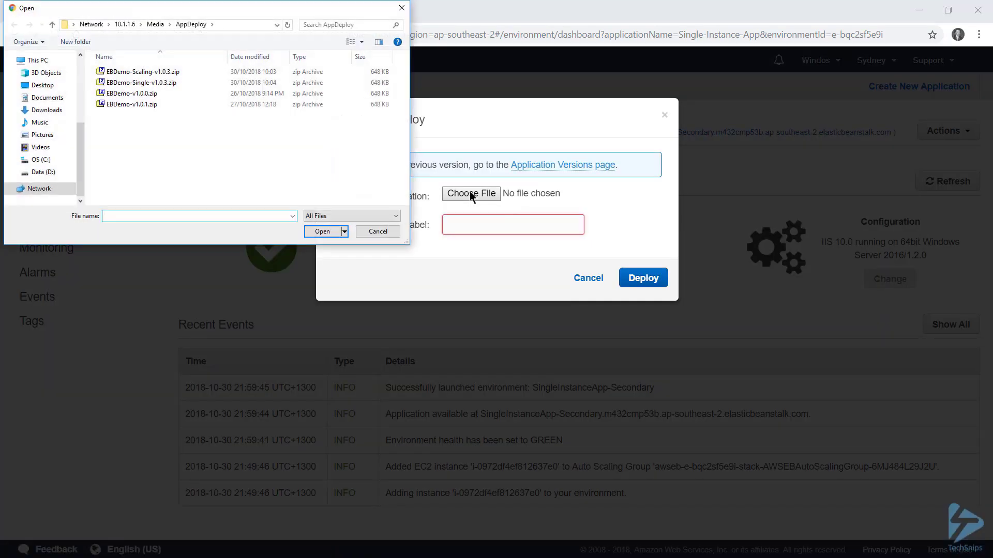
{"action": "double_click", "coordinate": [178, 82]}
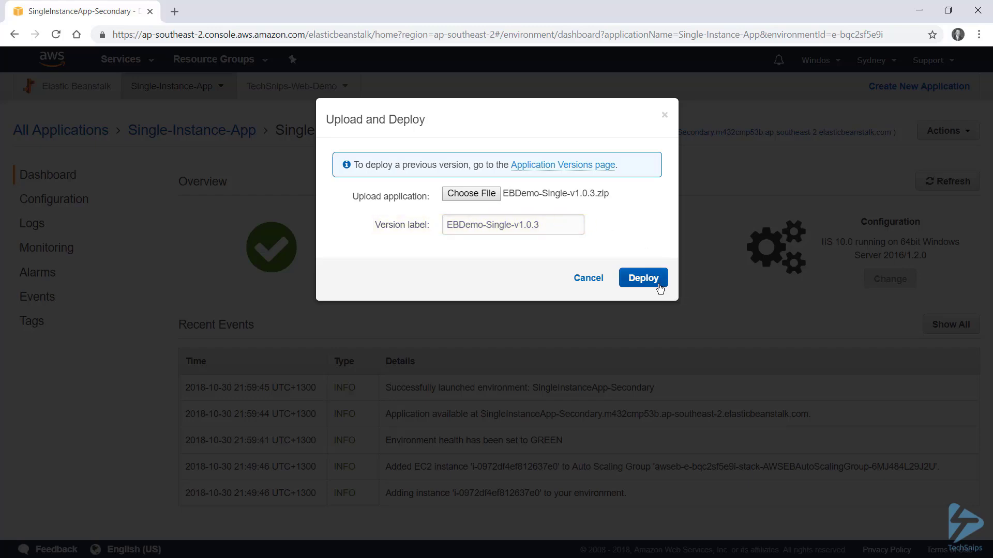
{"action": "left_click", "coordinate": [643, 278]}
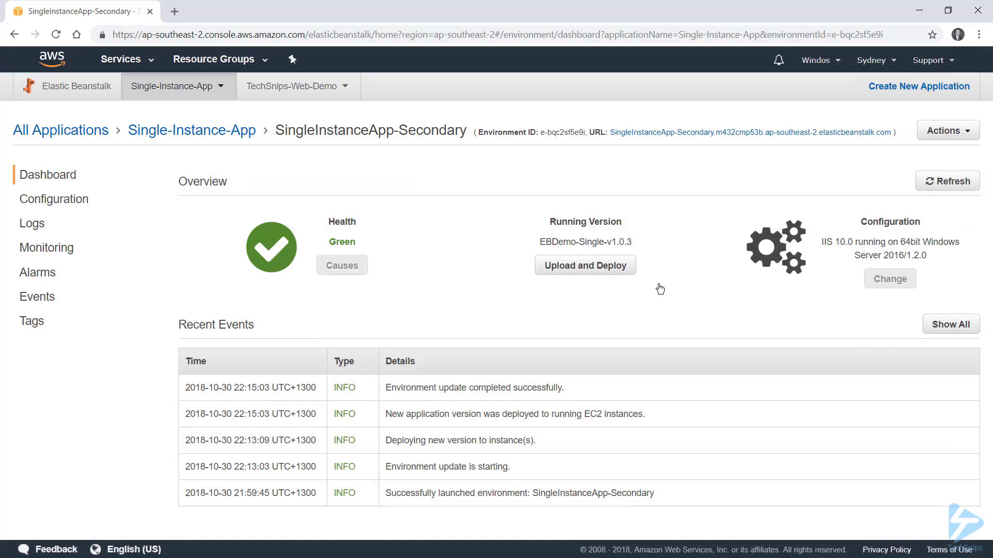
- Return to the Single-Instance-App environments overview and reload the live site to check which version it serves
{"action": "left_click", "coordinate": [212, 131]}
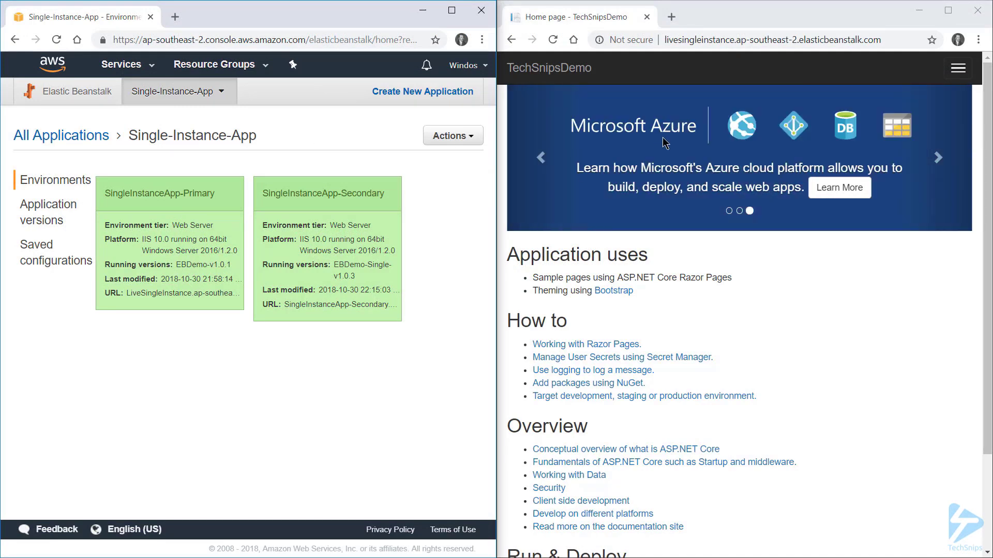
{"action": "left_click", "coordinate": [553, 40]}
{"action": "left_click", "coordinate": [553, 40]}
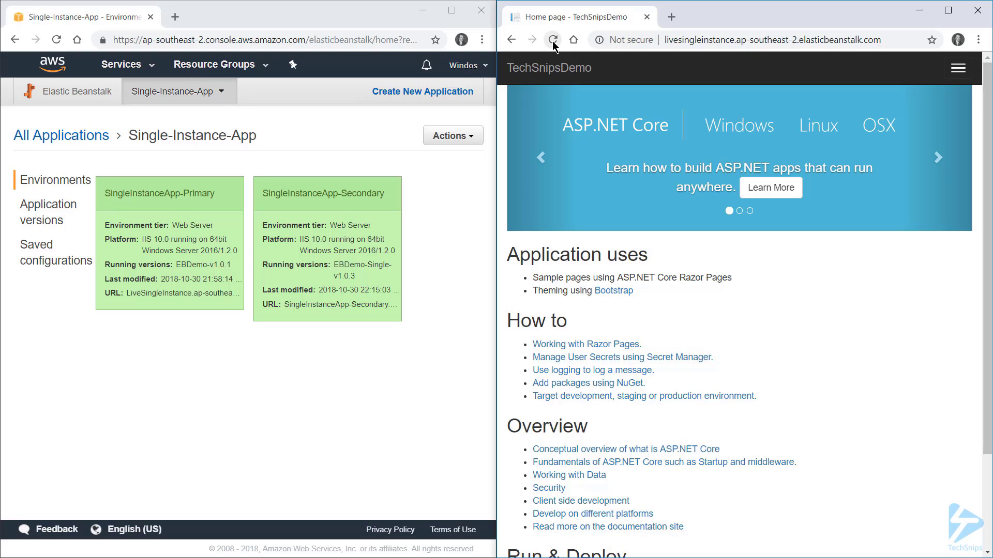
- Swap the environment URLs of Single-Instance-App, with SingleInstanceApp-Secondary as the environment and SingleInstanceApp-Primary as the one to swap
{"action": "left_click", "coordinate": [464, 144]}
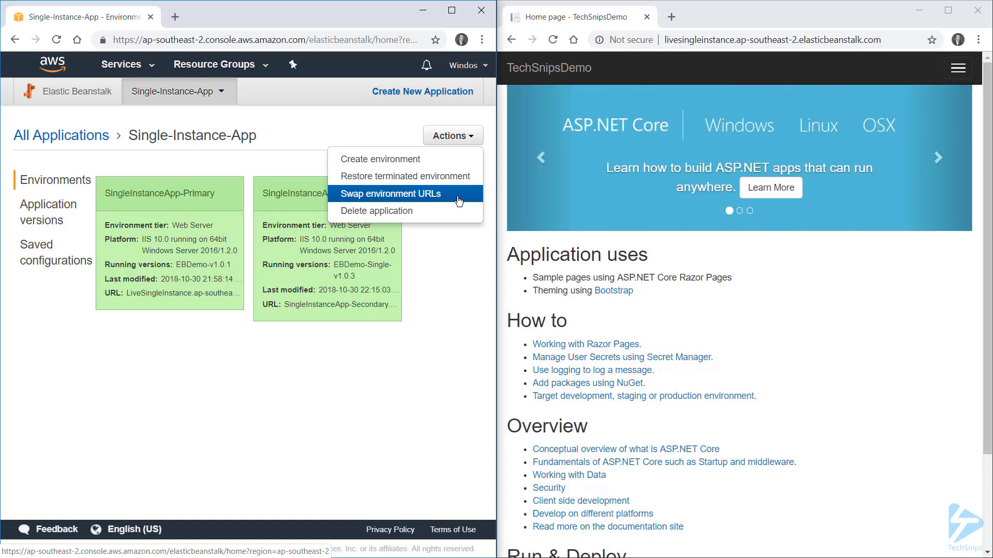
{"action": "left_click", "coordinate": [459, 201]}
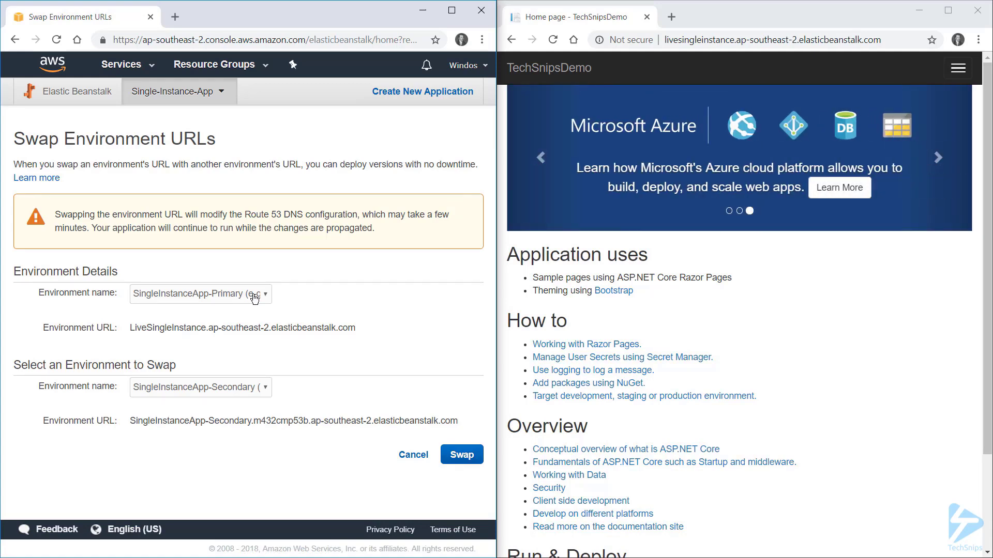
{"action": "left_click", "coordinate": [254, 298]}
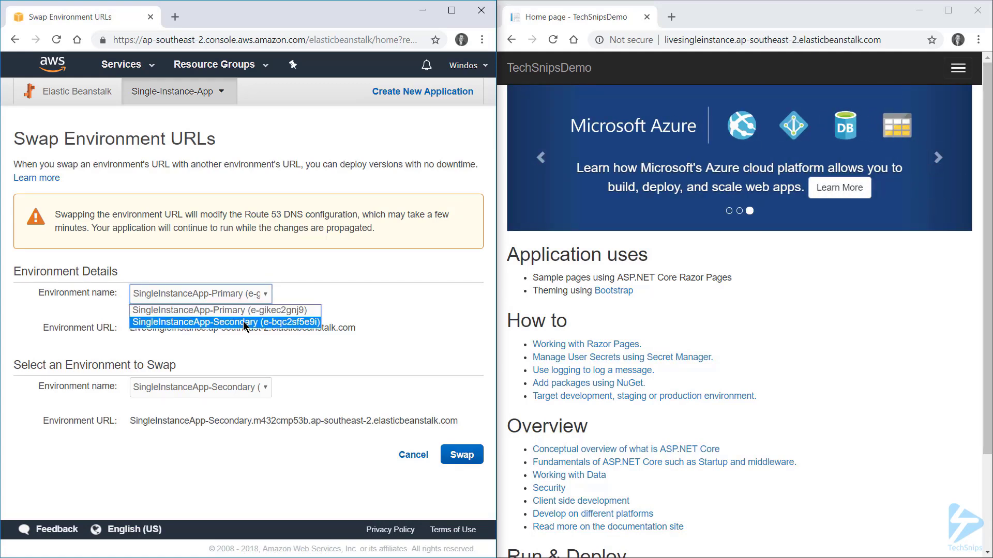
{"action": "left_click", "coordinate": [243, 321]}
{"action": "left_click", "coordinate": [246, 397]}
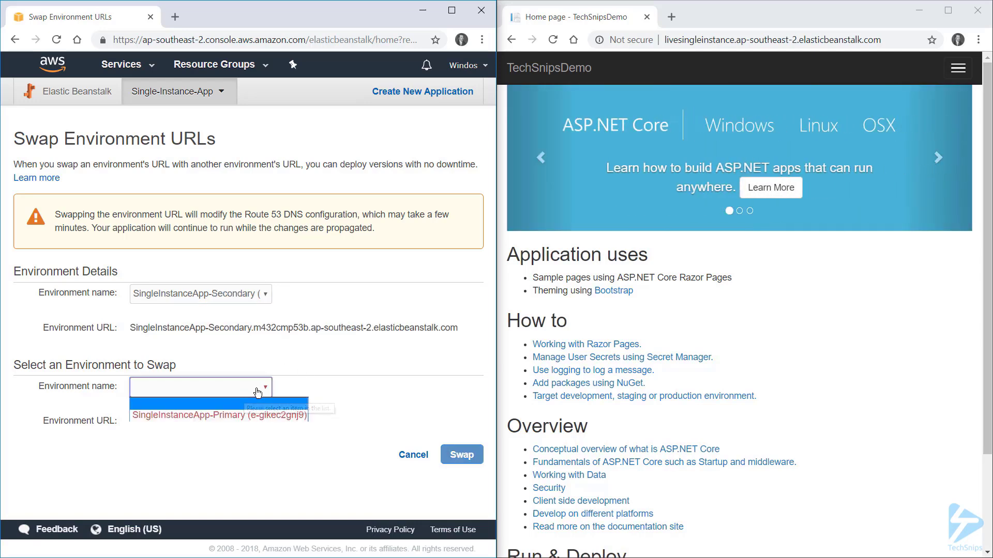
{"action": "left_click", "coordinate": [256, 413]}
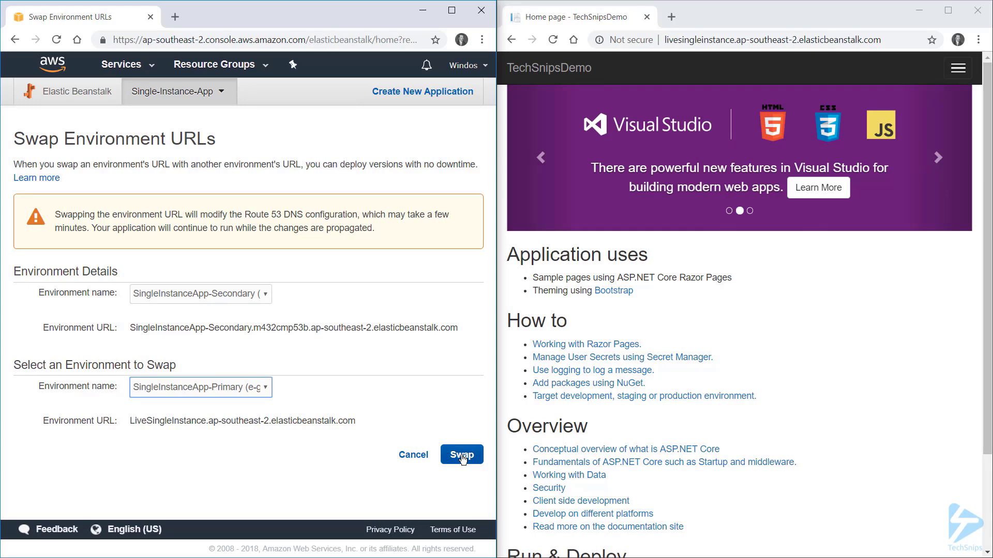
{"action": "left_click", "coordinate": [462, 455]}
- Reload the live single-instance site repeatedly to check whether the URL swap has taken effect
{"action": "left_click", "coordinate": [552, 40]}
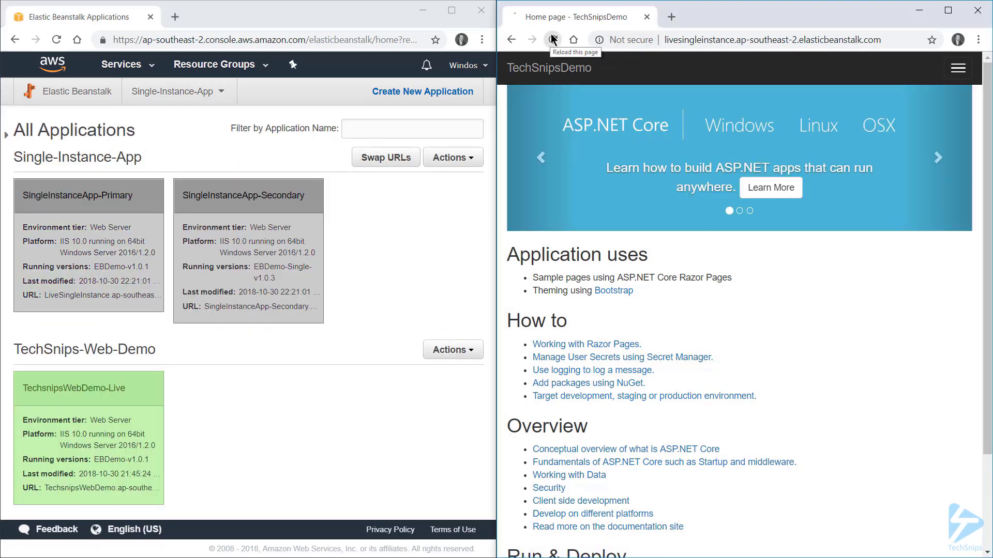
{"action": "left_click", "coordinate": [552, 40]}
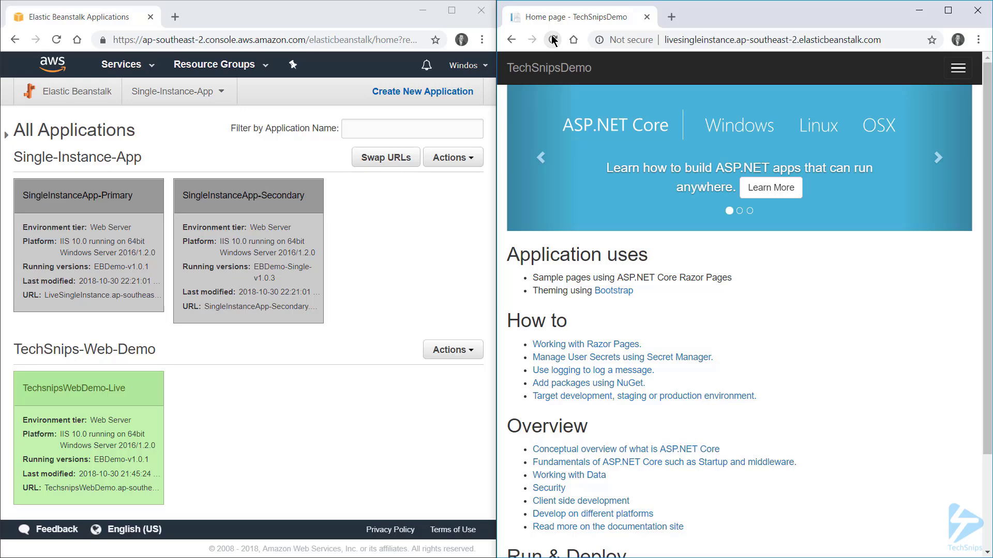
{"action": "left_click", "coordinate": [552, 39]}
{"action": "left_click", "coordinate": [554, 39]}
{"action": "left_click", "coordinate": [553, 40]}
{"action": "left_click", "coordinate": [553, 40]}
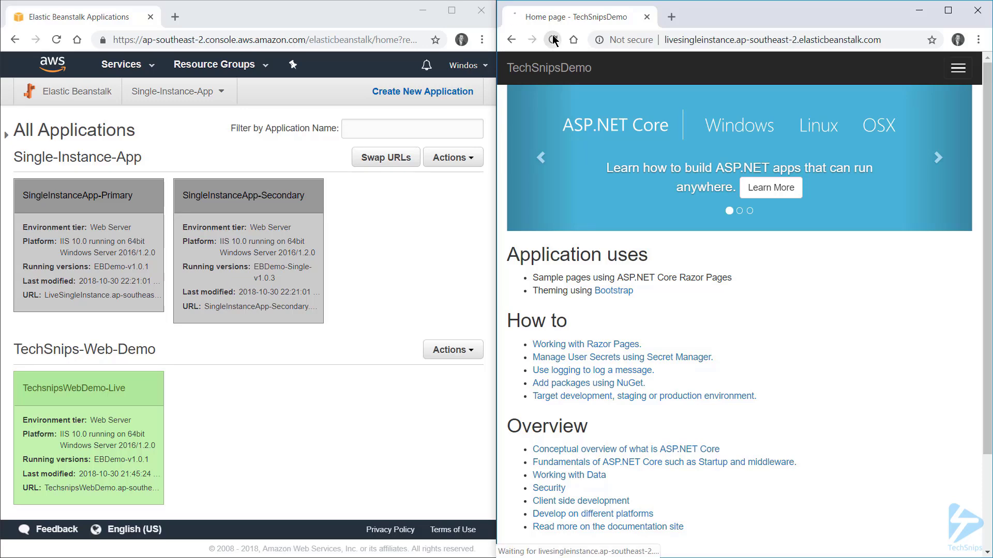
{"action": "left_click", "coordinate": [554, 37]}
{"action": "left_click", "coordinate": [555, 37]}
{"action": "left_click", "coordinate": [555, 41]}
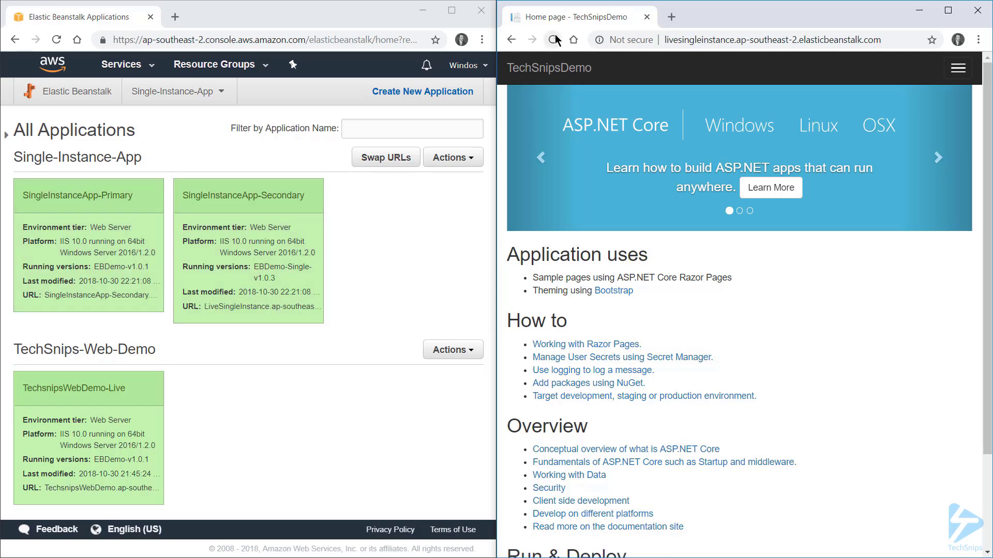
{"action": "left_click", "coordinate": [555, 40]}
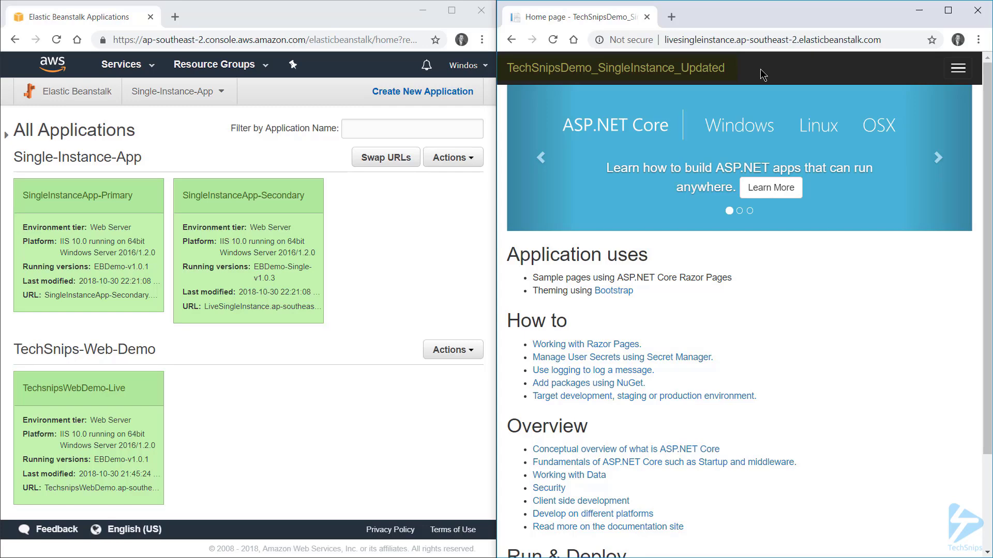
- Maximize the console window and examine the configuration overview of TechsnipsWebDemo-Live in the TechSnips-Web-Demo application
{"action": "left_click", "coordinate": [451, 14]}
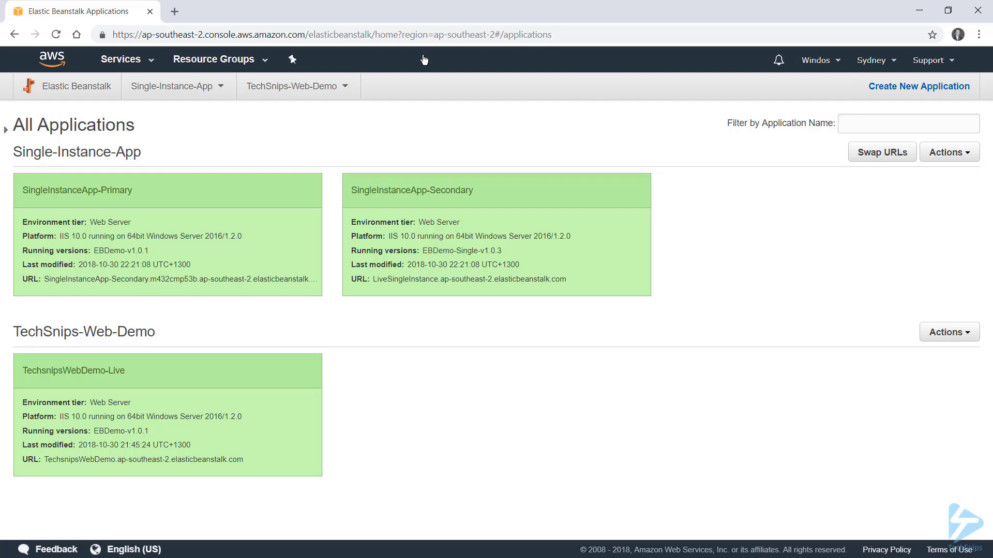
{"action": "left_click", "coordinate": [109, 335]}
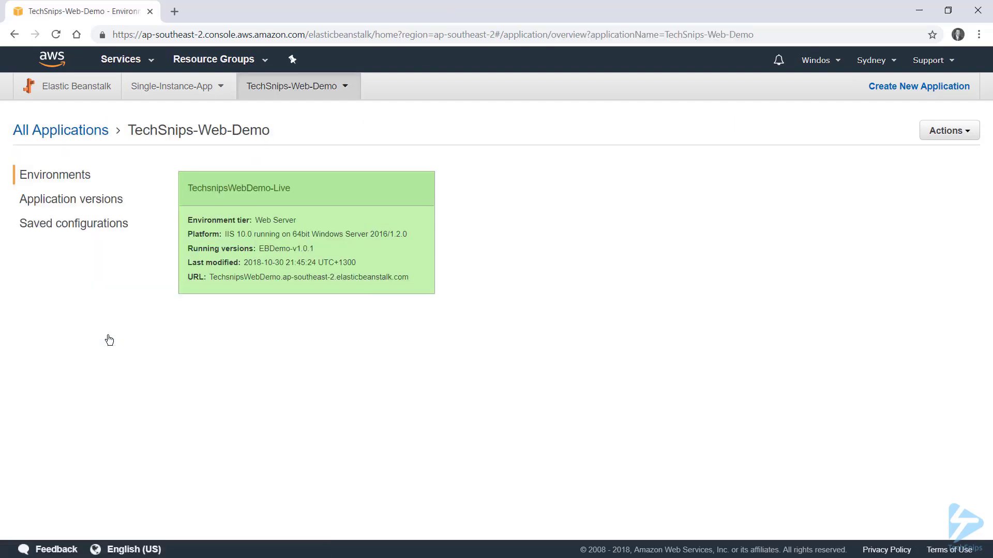
{"action": "left_click", "coordinate": [249, 190]}
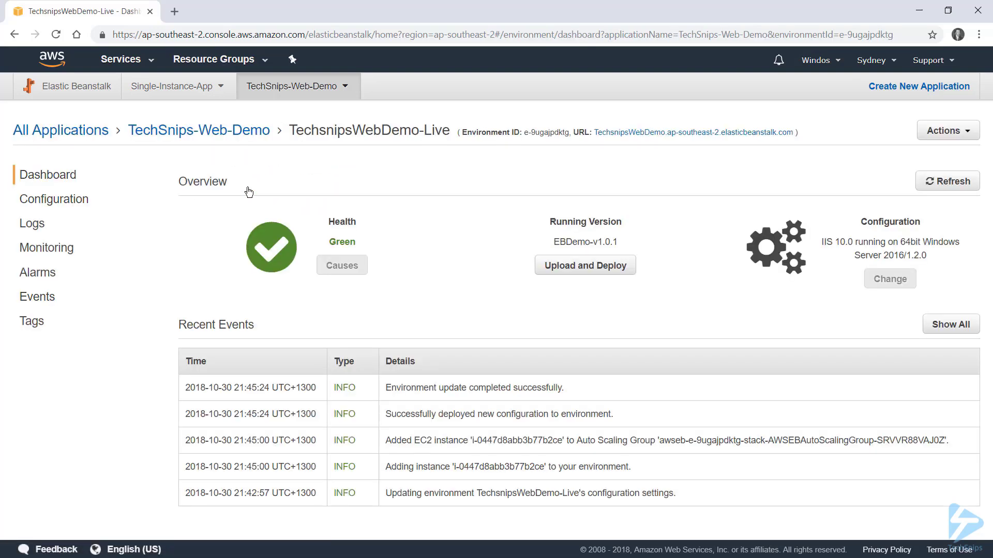
{"action": "left_click", "coordinate": [61, 202]}
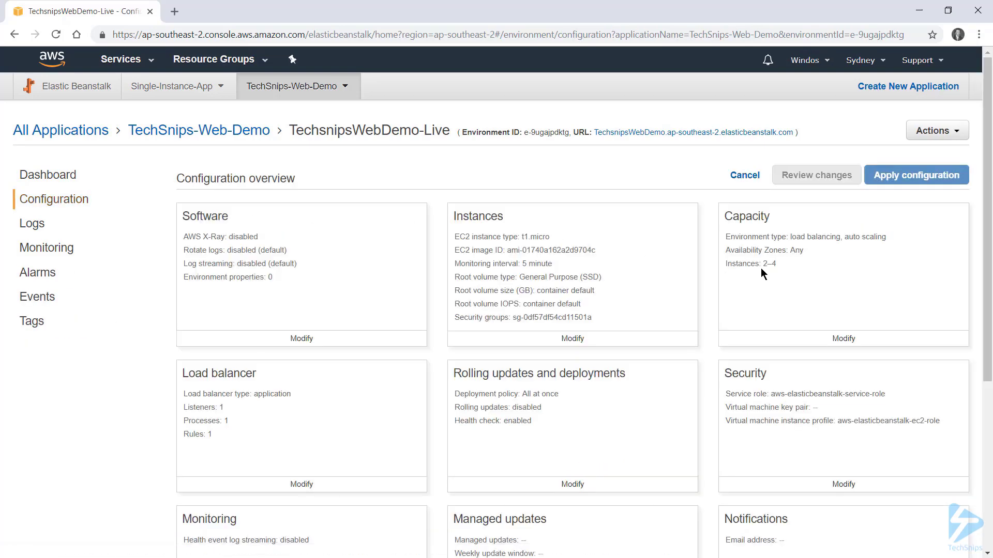
- View the live website of TechsnipsWebDemo-Live in a separate tab, then close that tab
{"action": "left_click", "coordinate": [691, 132], "text": "ctrl"}
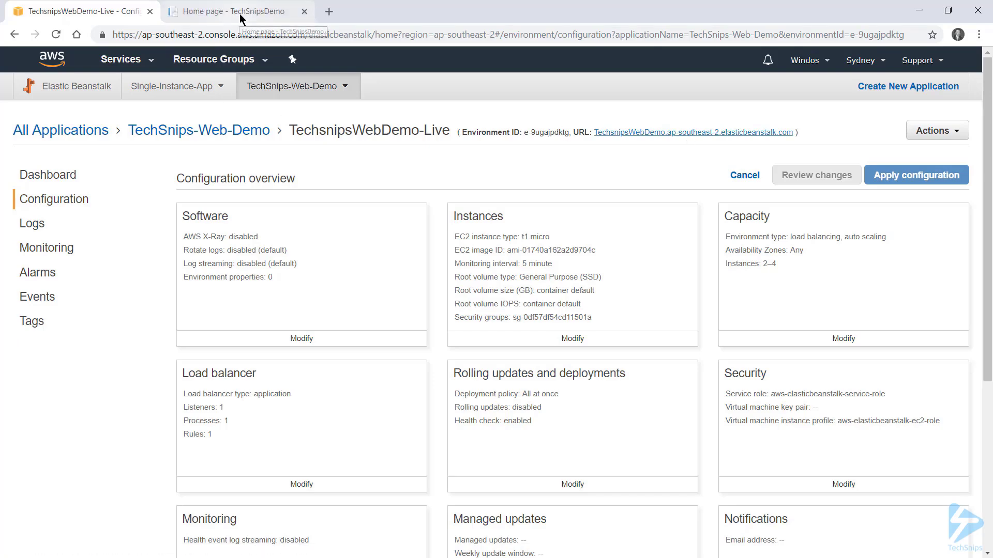
{"action": "left_click", "coordinate": [240, 13]}
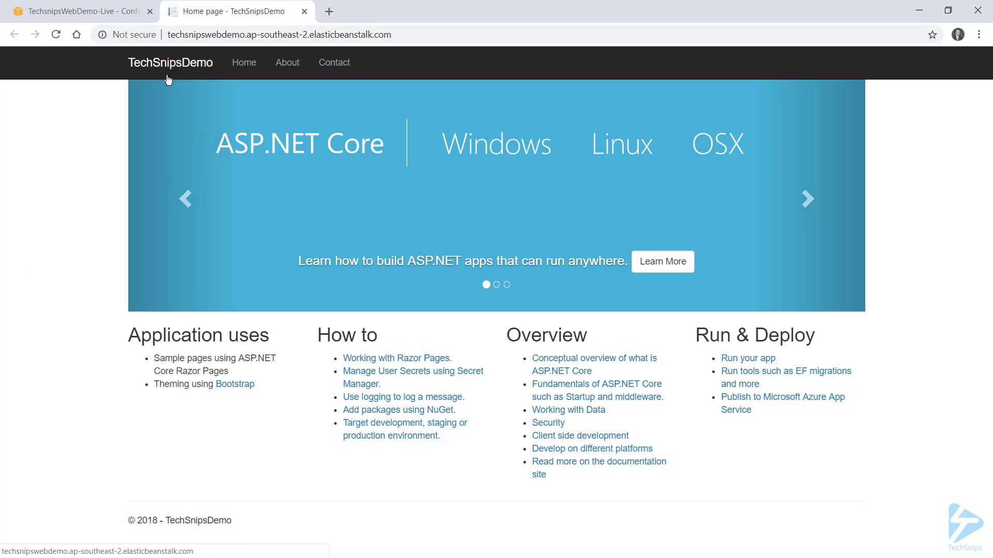
{"action": "left_click", "coordinate": [305, 11]}
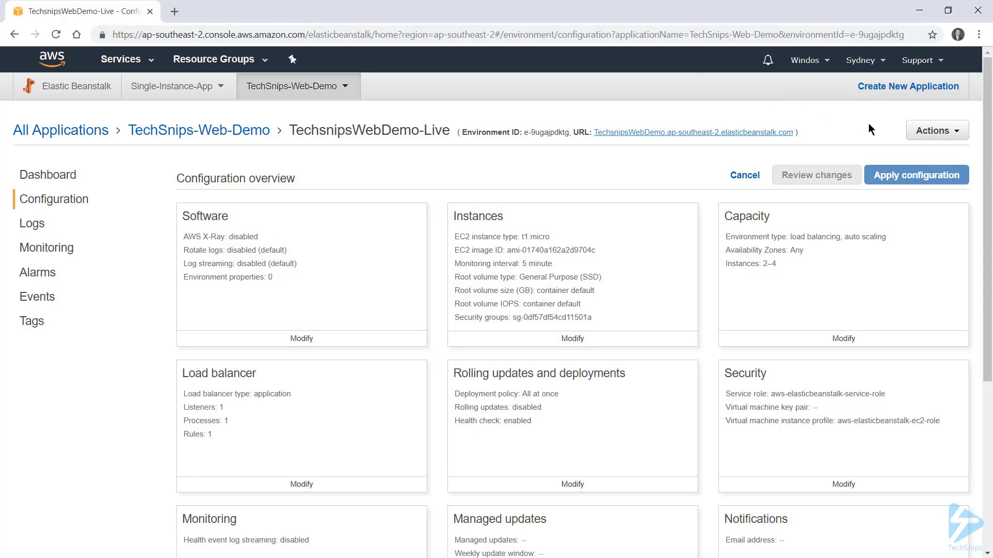
- Start a new deployment for TechsnipsWebDemo-Live with EBDemo-Scaling-v1.0.3.zip as the application file
{"action": "left_click", "coordinate": [61, 177]}
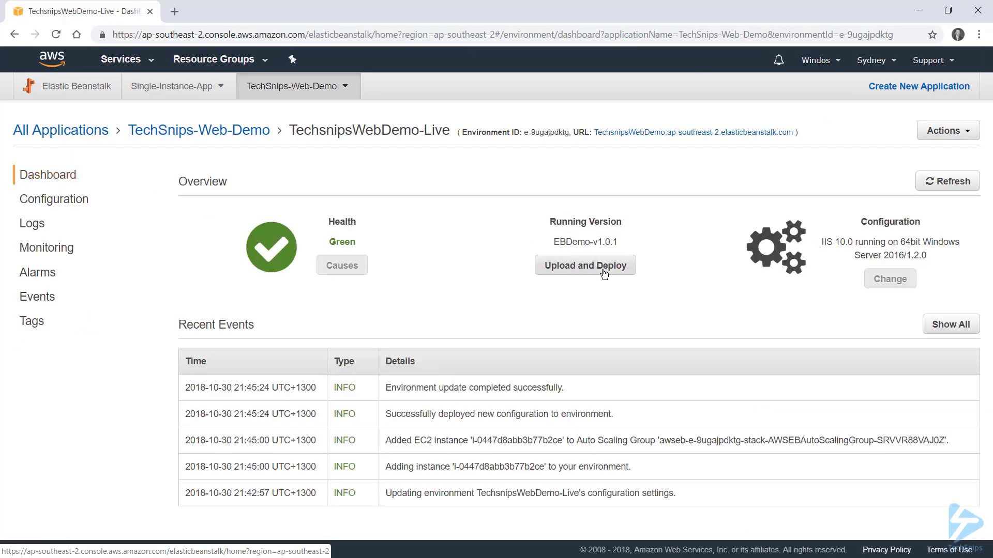
{"action": "left_click", "coordinate": [603, 271]}
{"action": "left_click", "coordinate": [483, 191]}
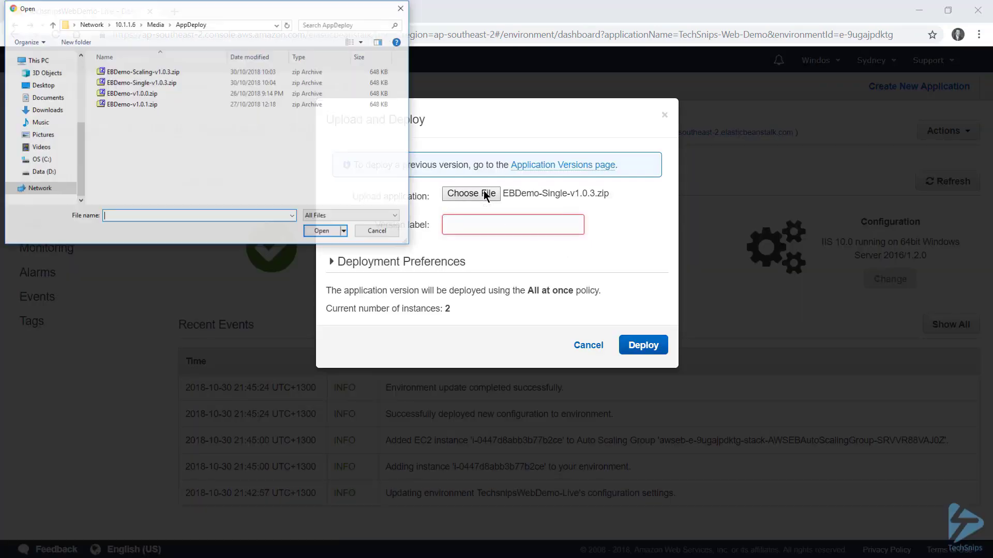
{"action": "double_click", "coordinate": [178, 72]}
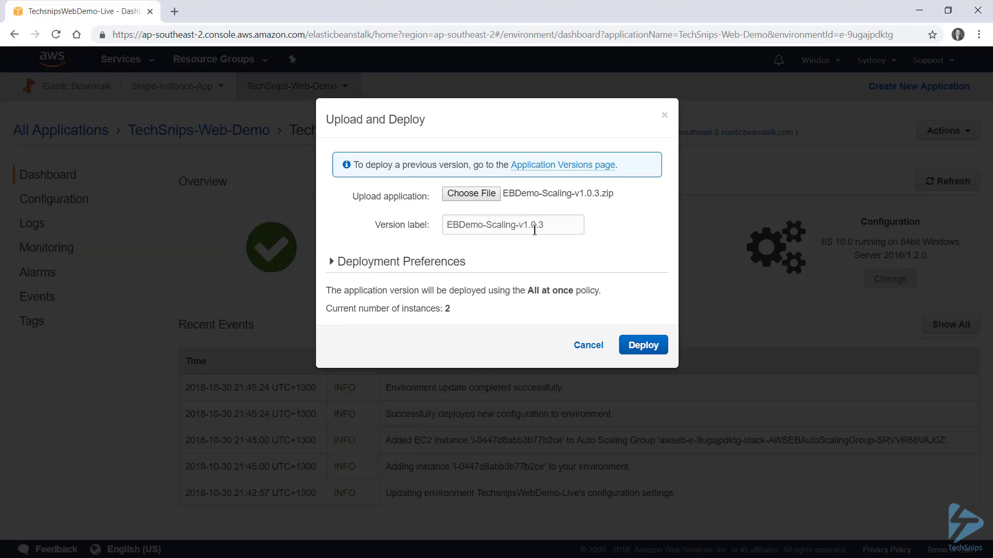
- Set the deployment policy to Rolling with Ignore health check at False, and deploy the EBDemo-Scaling-v1.0.3 version
{"action": "left_click", "coordinate": [405, 266]}
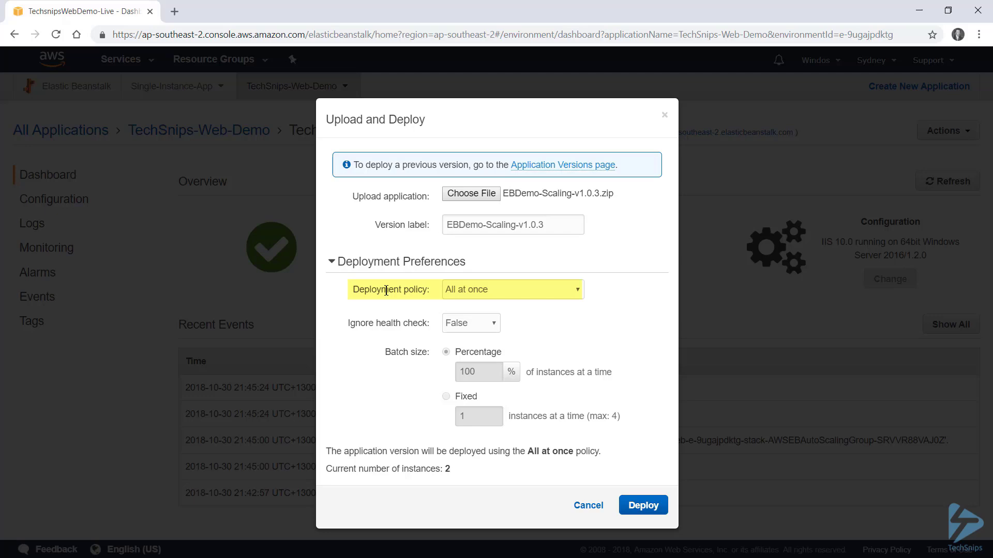
{"action": "left_click", "coordinate": [515, 296]}
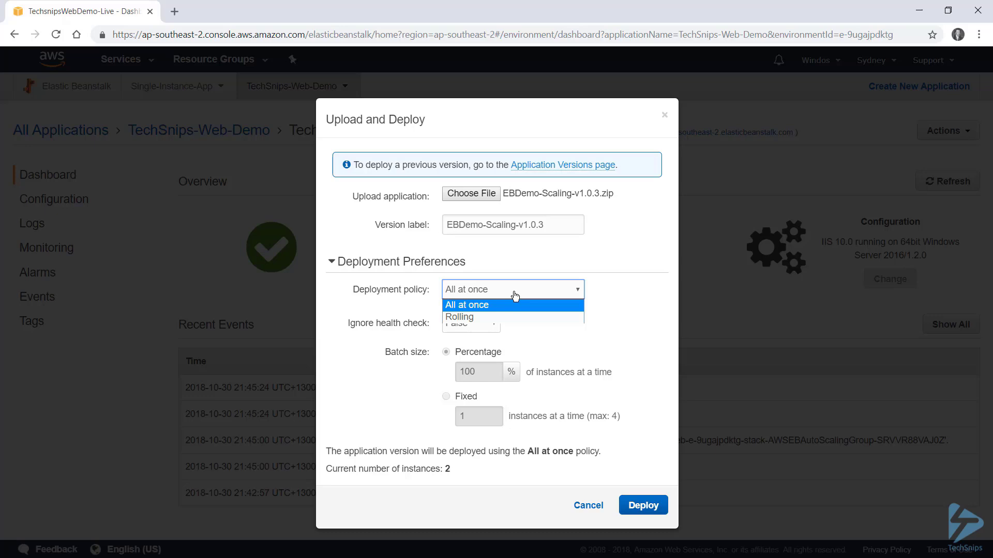
{"action": "left_click", "coordinate": [504, 316]}
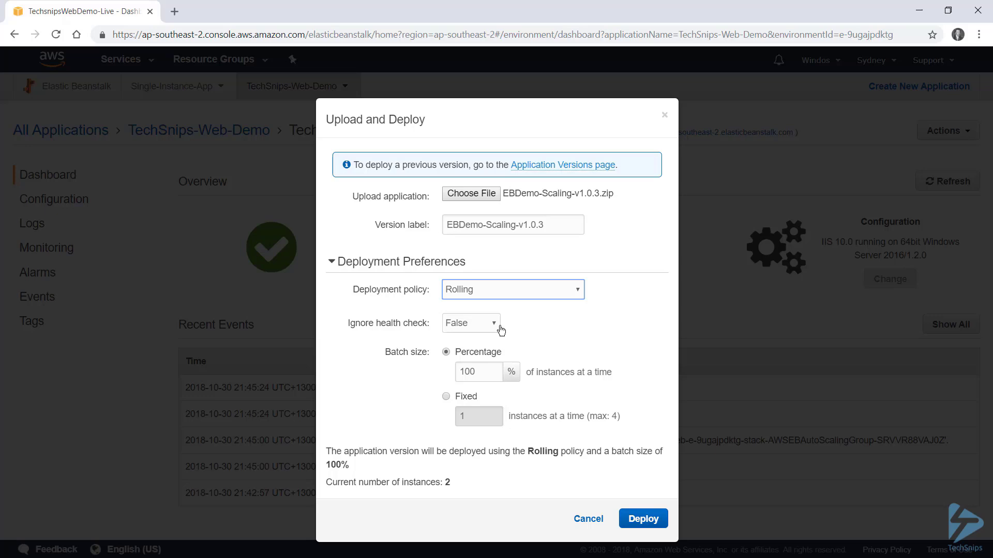
{"action": "left_click", "coordinate": [482, 323]}
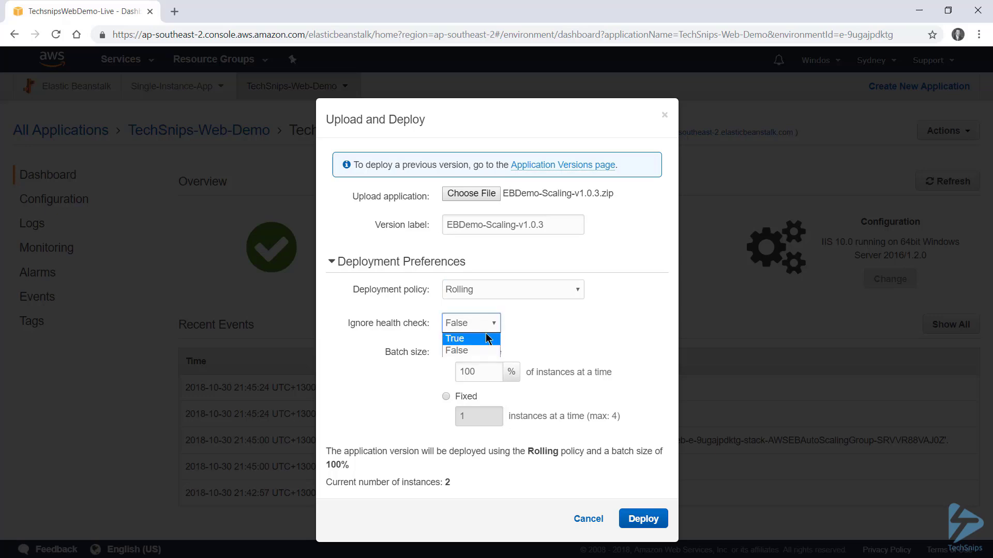
{"action": "left_click", "coordinate": [470, 350]}
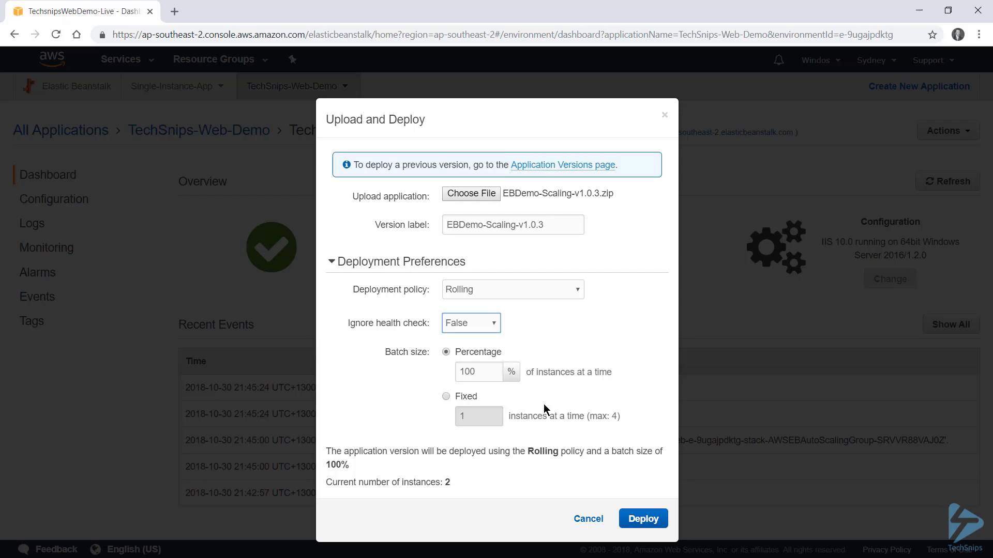
{"action": "left_click", "coordinate": [651, 527]}
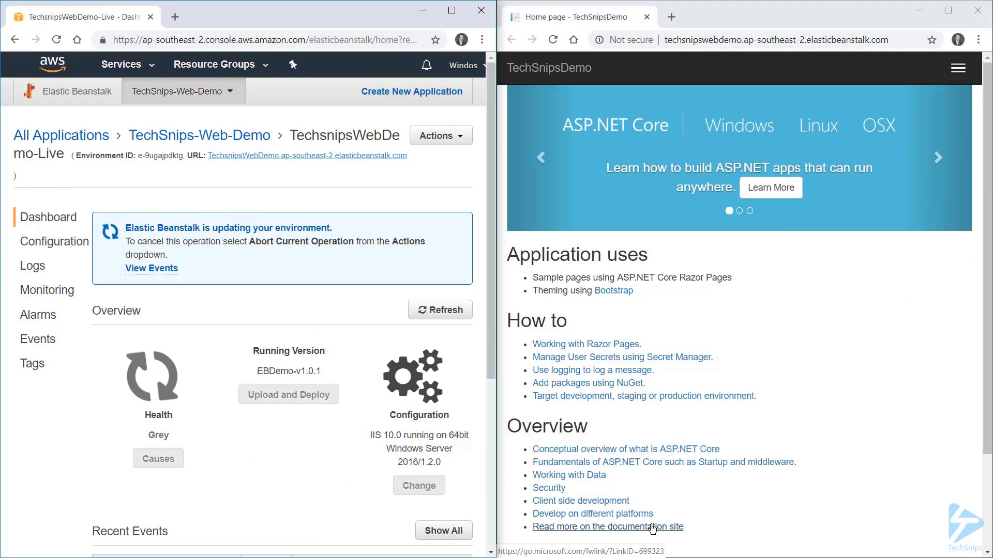
- Examine the environment's recent deployment events and reload the live TechSnipsDemo site to check for the new version
{"action": "scroll", "coordinate": [339, 360], "scroll_direction": "down", "scroll_amount": 5}
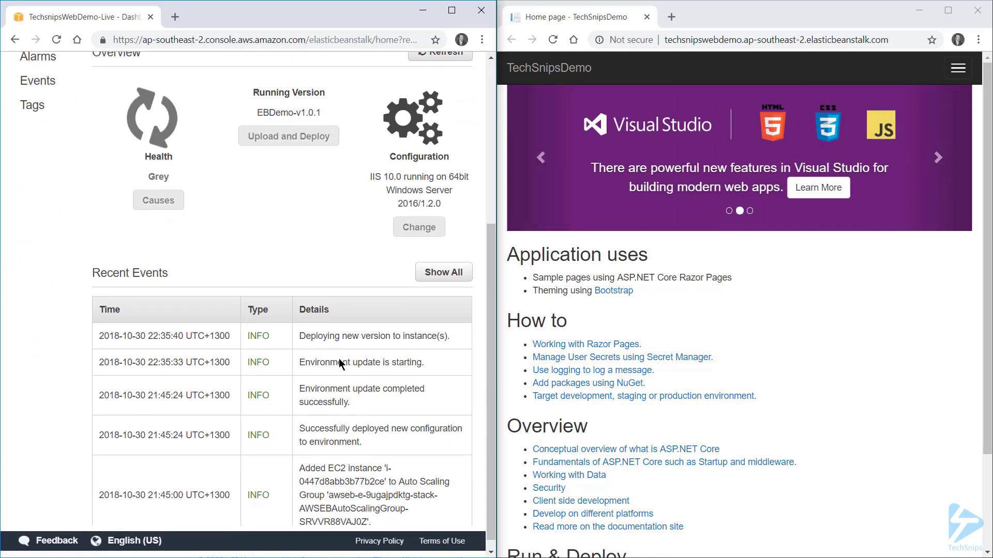
{"action": "left_click_drag", "start_coordinate": [492, 331], "coordinate": [492, 321]}
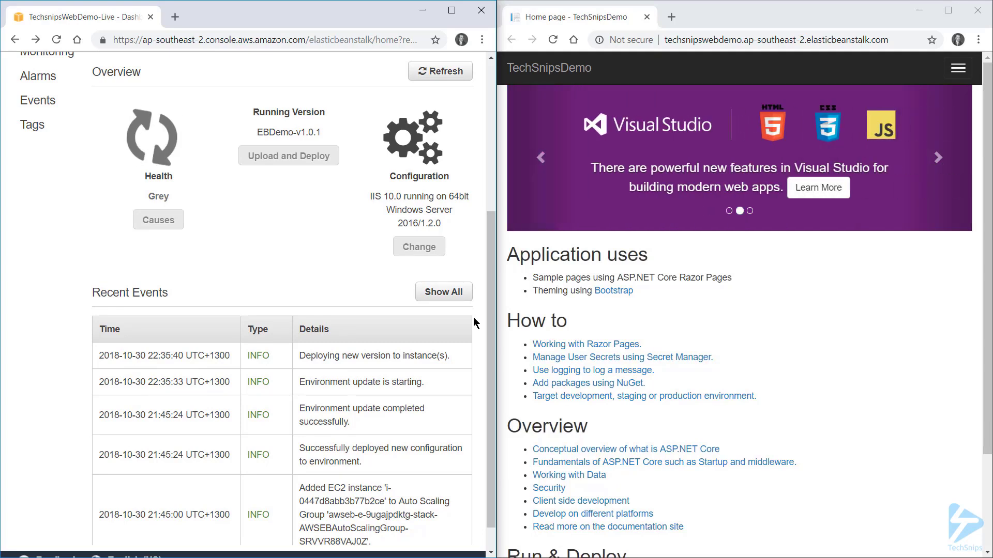
{"action": "left_click", "coordinate": [551, 42]}
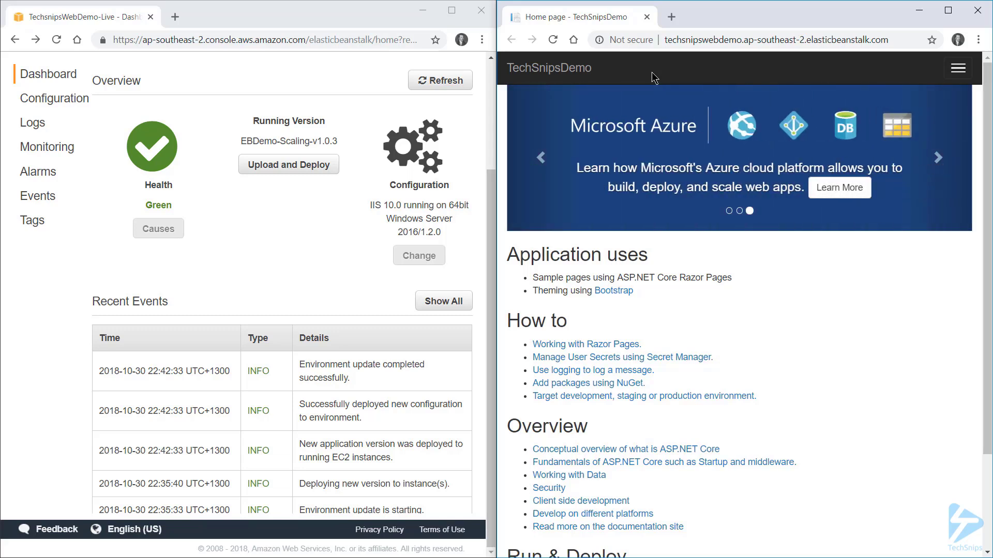
{"action": "left_click", "coordinate": [553, 40]}
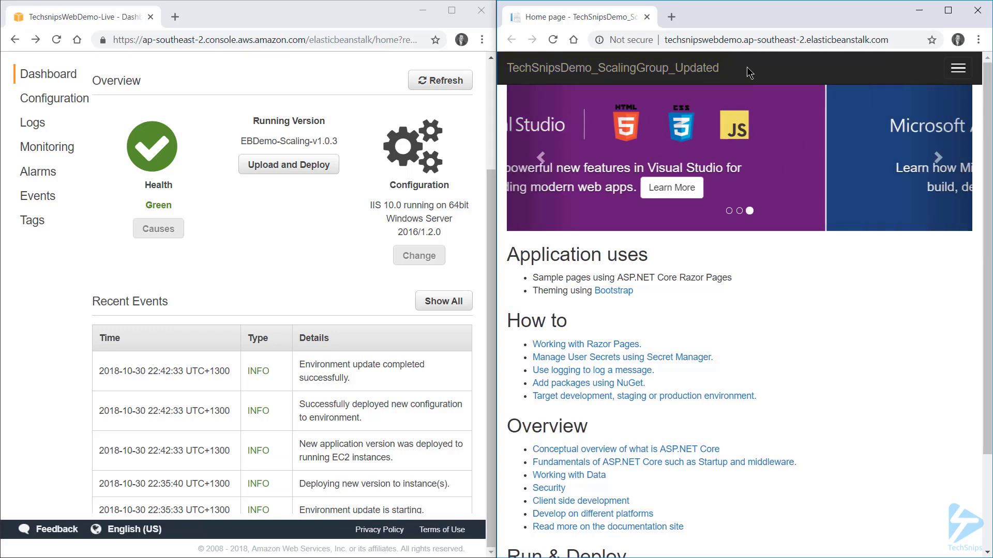
- Go back to the All Applications overview to review the environments of both applications
{"action": "scroll", "coordinate": [83, 135], "scroll_direction": "up", "scroll_amount": 3}
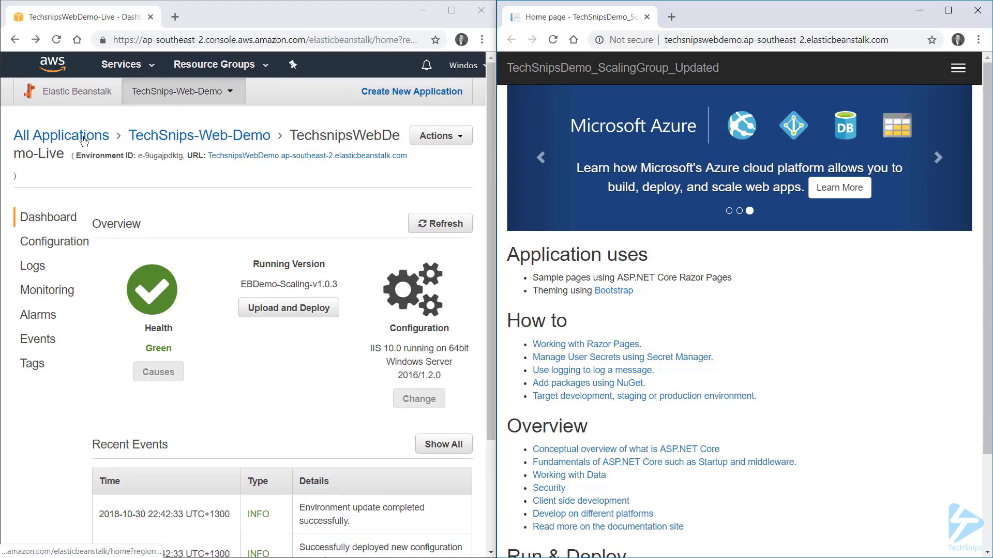
{"action": "left_click", "coordinate": [78, 136]}
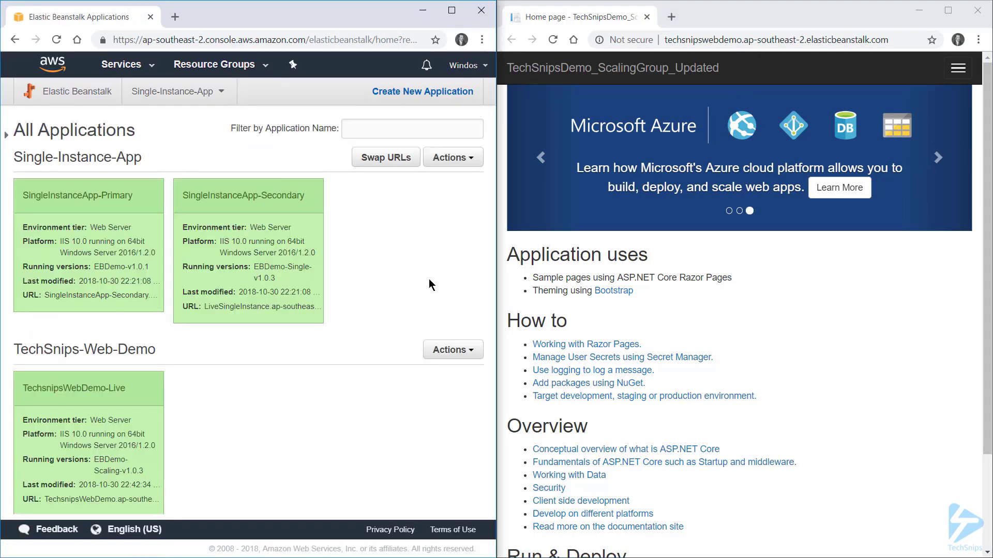